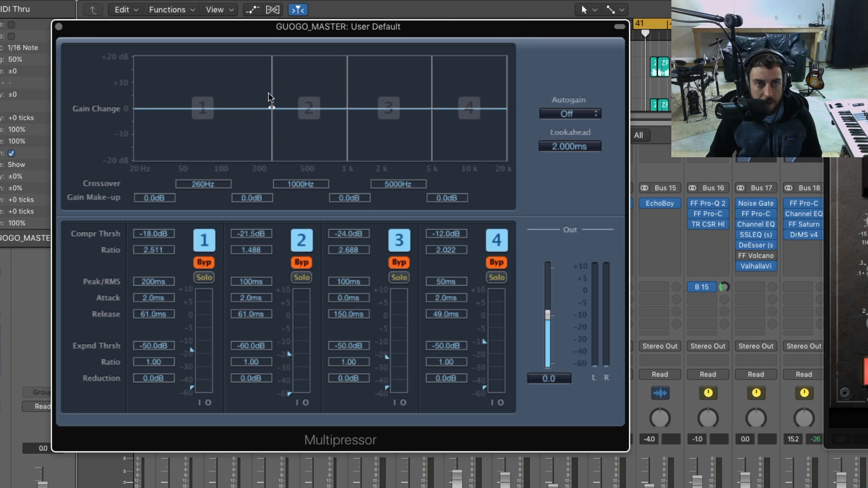
- Lower the Multipressor crossover between bands 1 and 2 to 150 Hz and toggle band 2 off and back on
left_click_drag(270, 93, 244, 95)
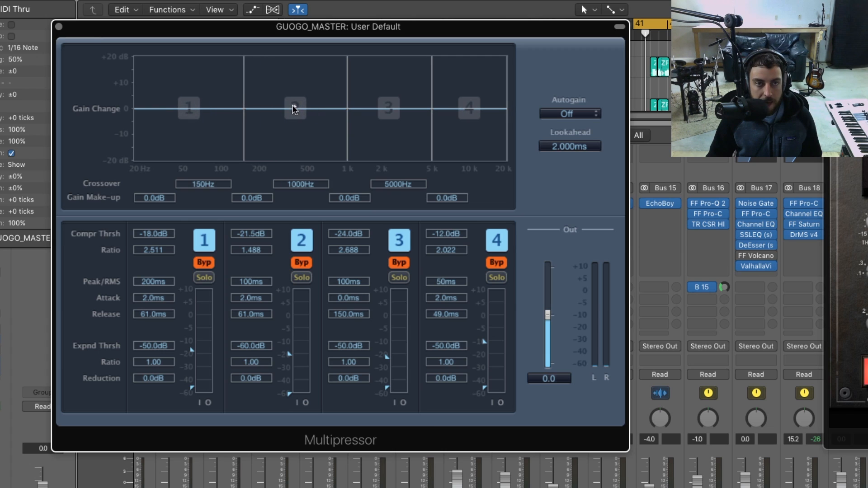
left_click(300, 241)
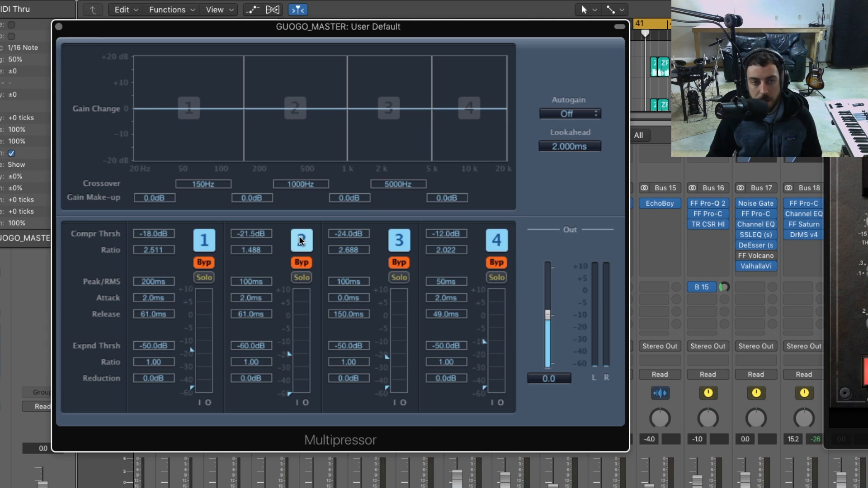
left_click(301, 242)
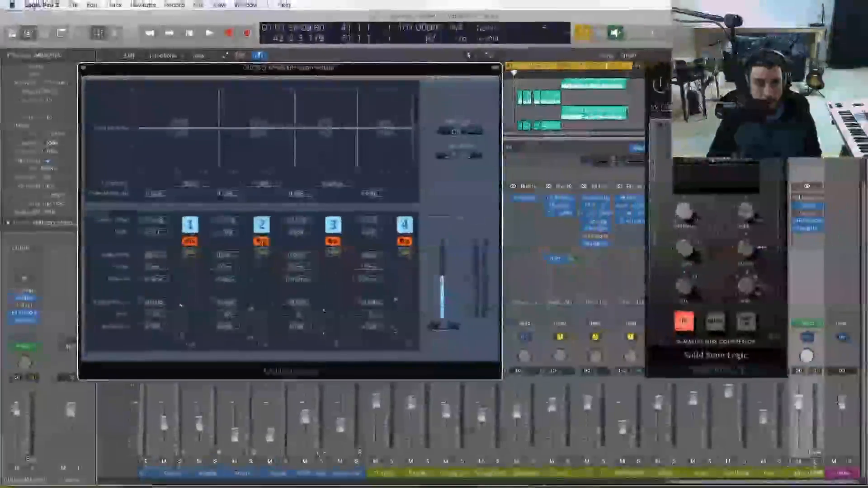
- Play the song with all four Multipressor bands bypassed, turn off cycle mode, and stop playback
left_click(402, 242)
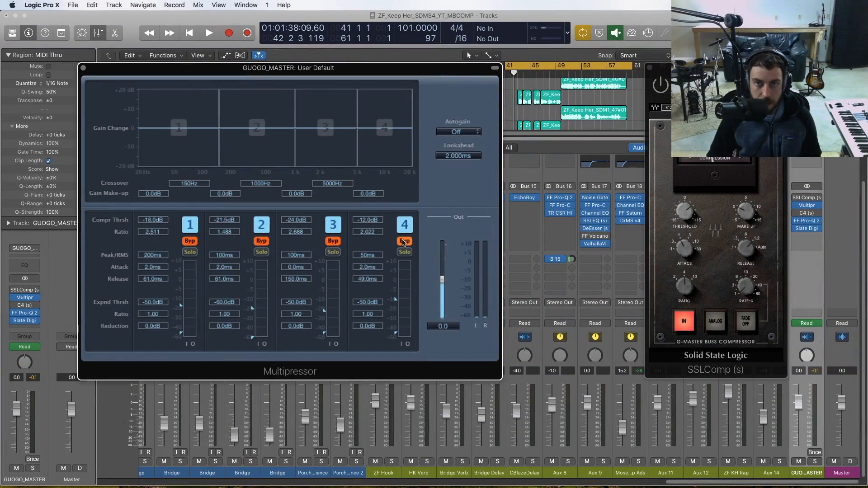
key("space")
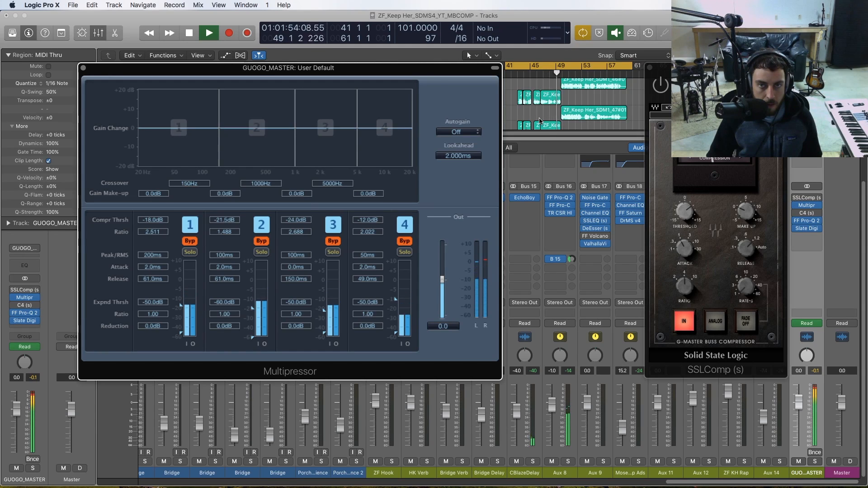
key("c")
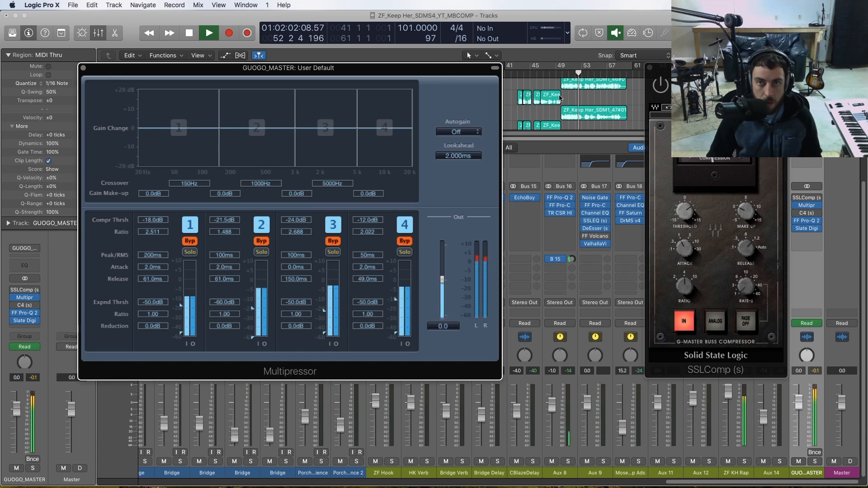
key("space")
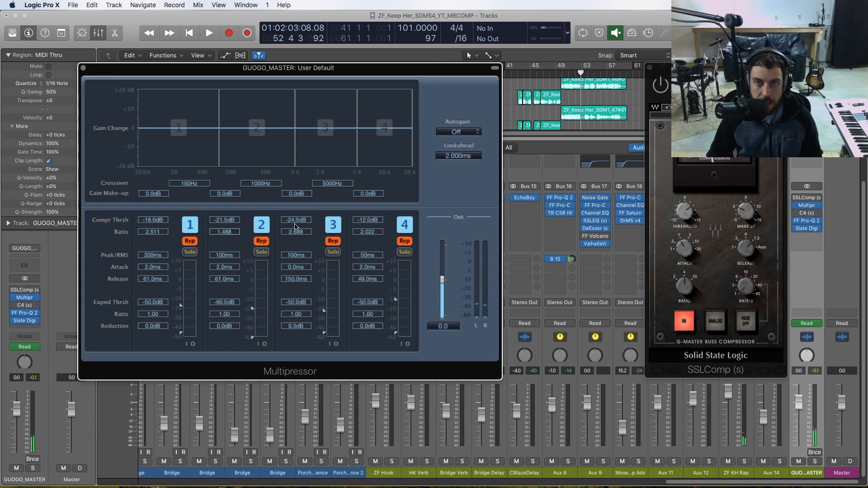
- Play the song from bar 49 while switching the SSL G-Master Buss Compressor on and off to compare the sound
left_click(559, 73)
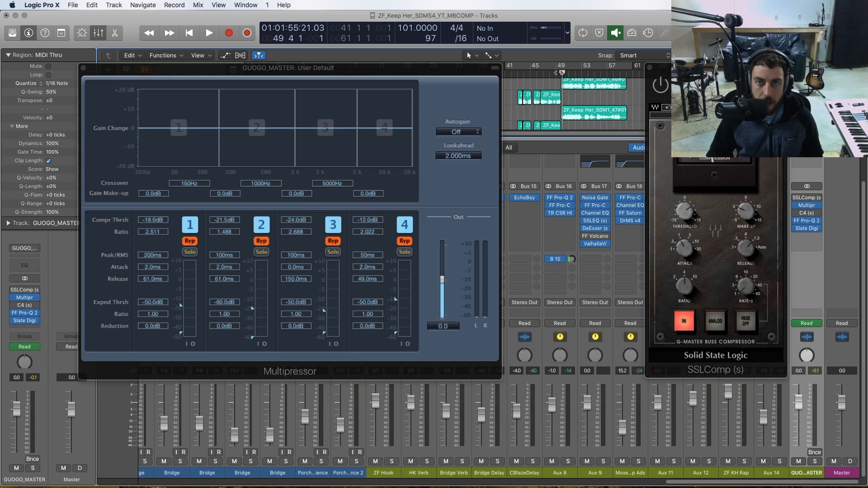
left_click(660, 72)
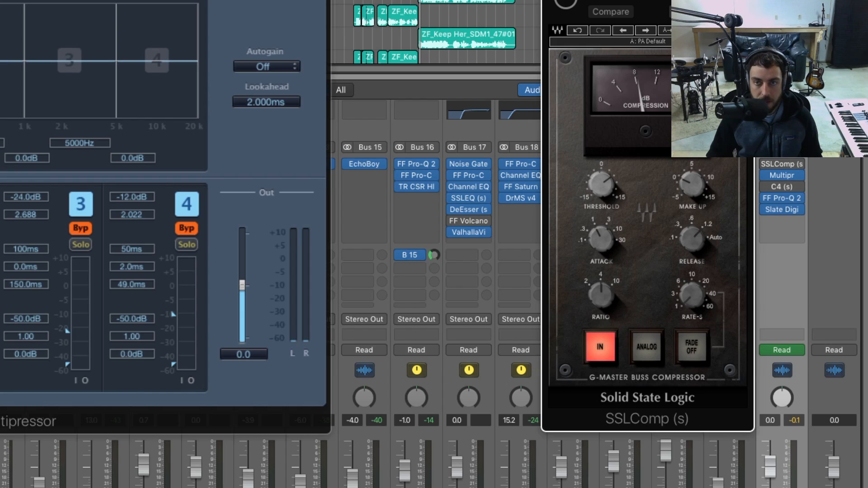
left_click(568, 4)
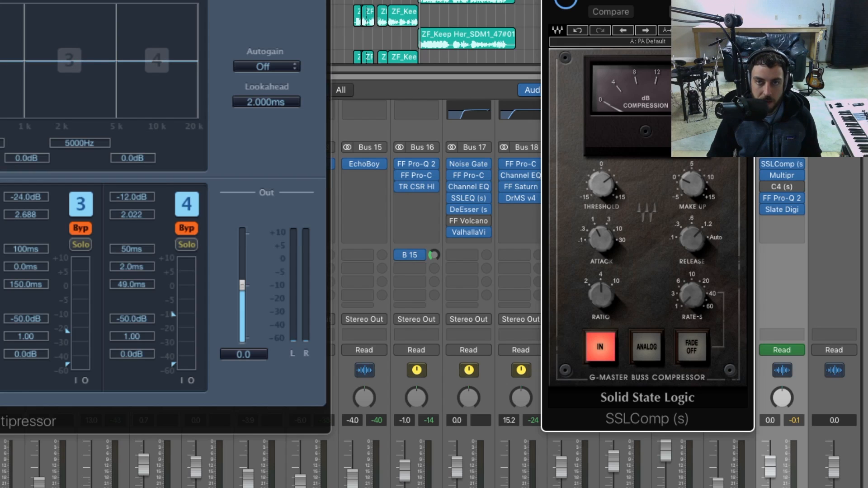
left_click(565, 3)
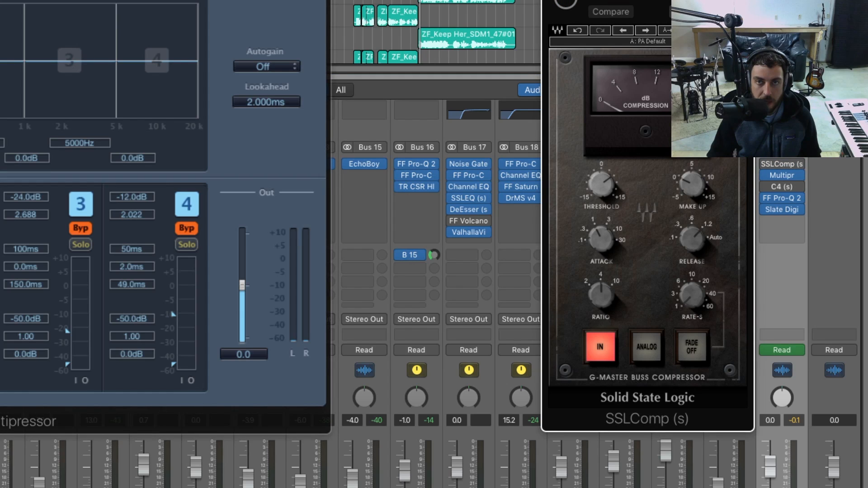
key("space")
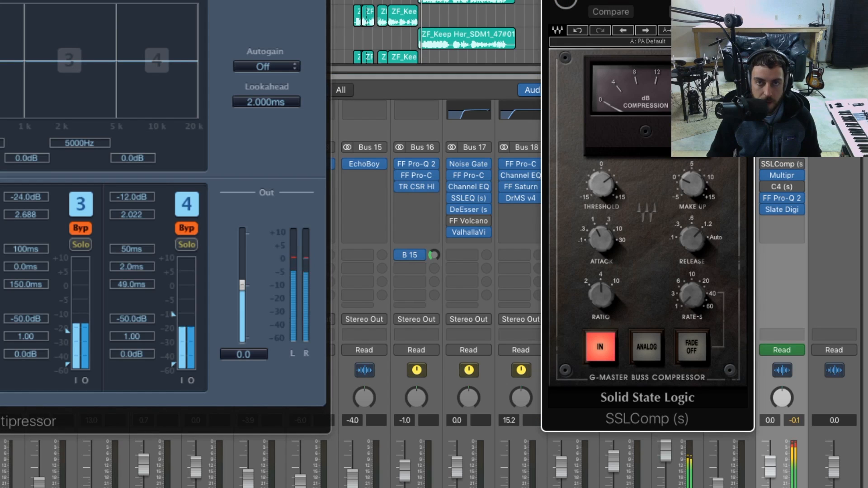
left_click(567, 3)
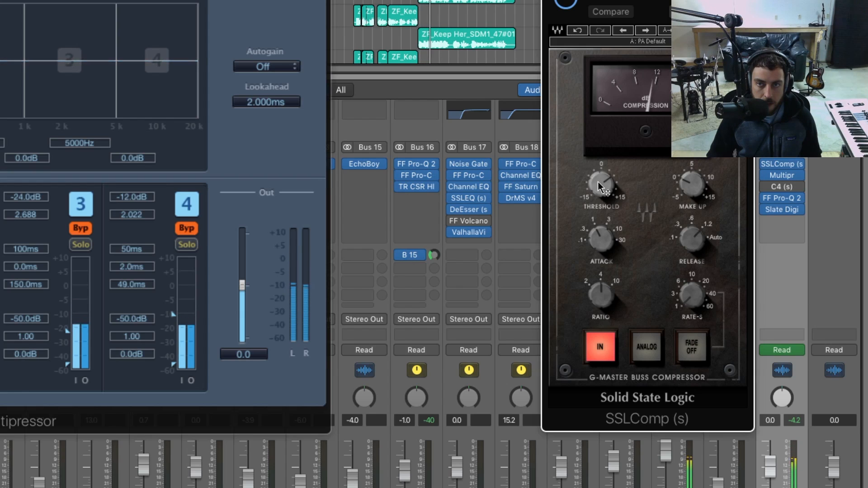
left_click(568, 4)
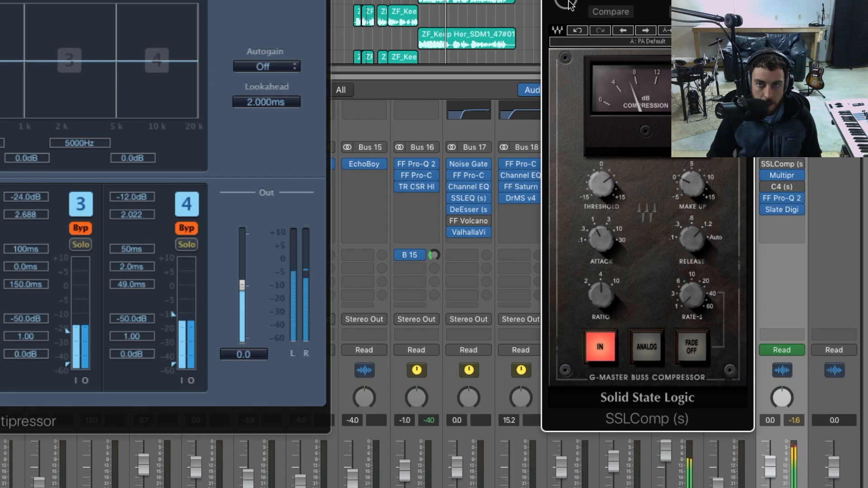
left_click(569, 5)
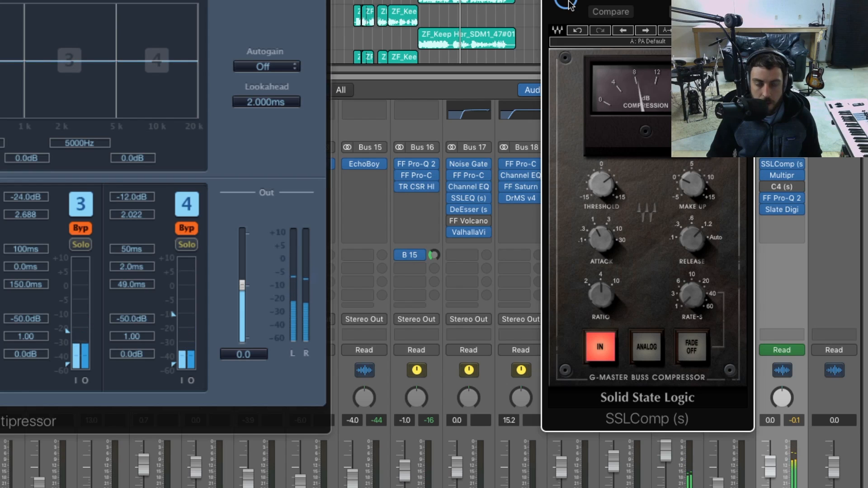
key("space")
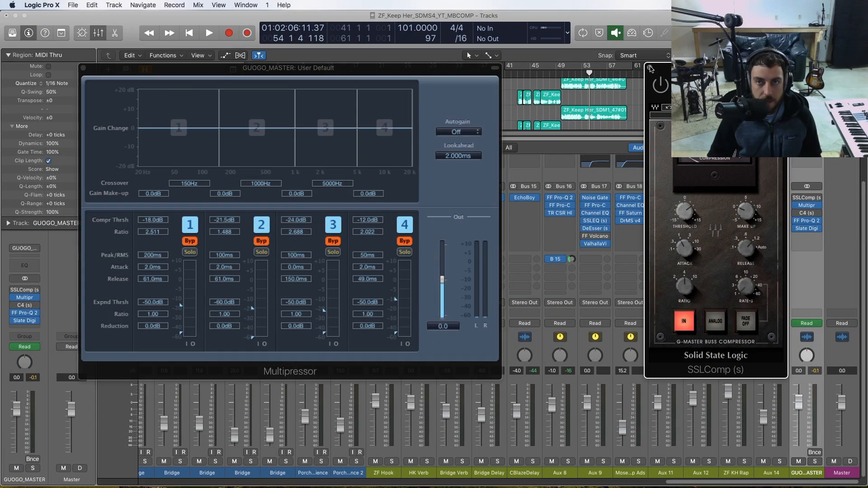
- Solo Multipressor band 1 during playback and lower its upper crossover to 120 Hz
left_click(437, 70)
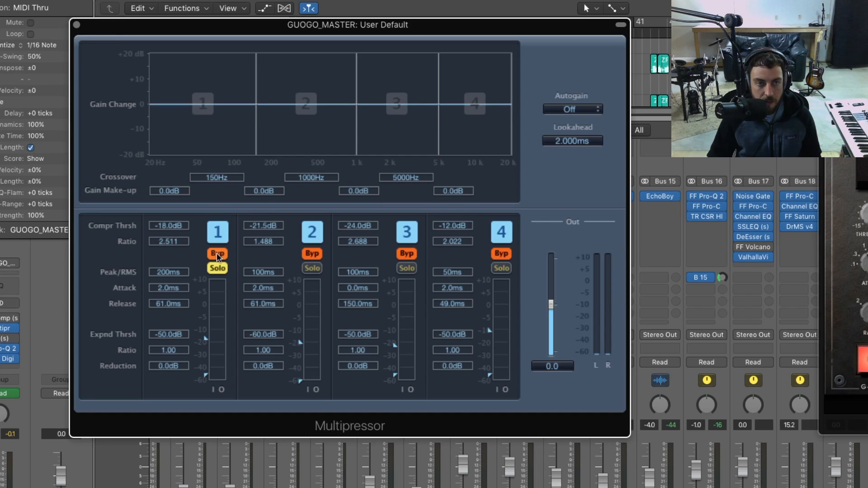
key("space")
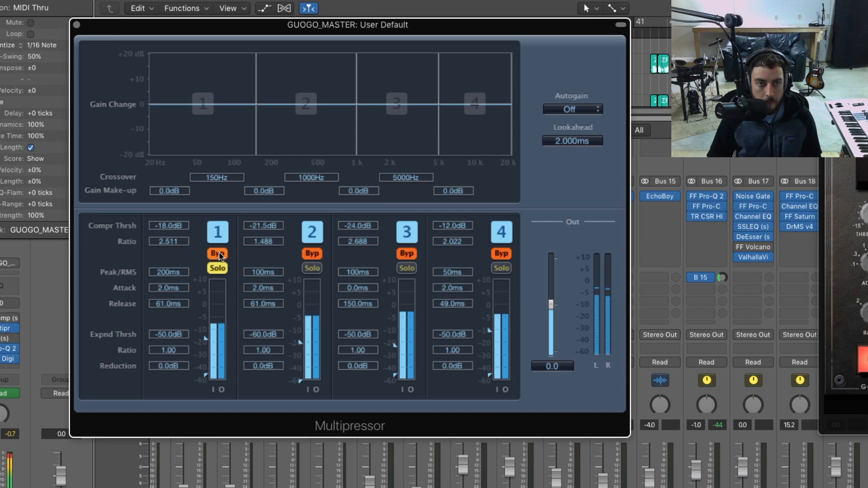
mouse_move(253, 124)
left_mouse_down()
mouse_move(232, 123)
mouse_move(267, 122)
mouse_move(244, 122)
left_mouse_up()
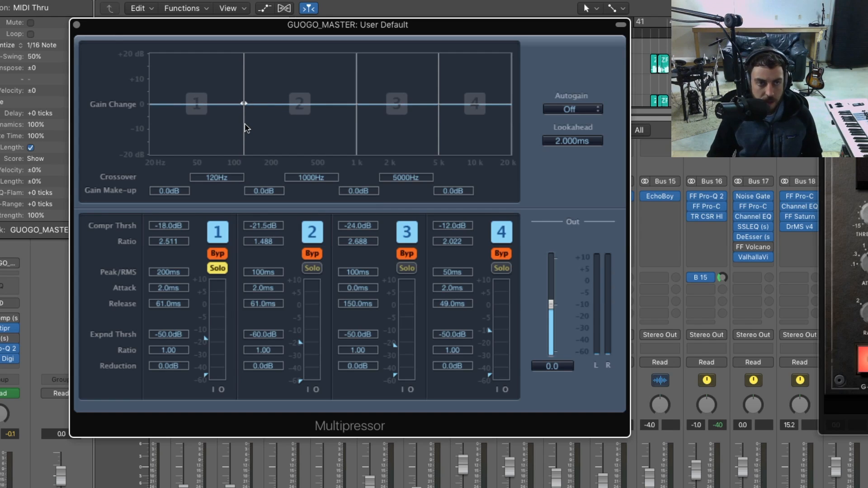
- Raise band 1's compression threshold to 0 dB, then turn off both its solo and its bypass
key("space")
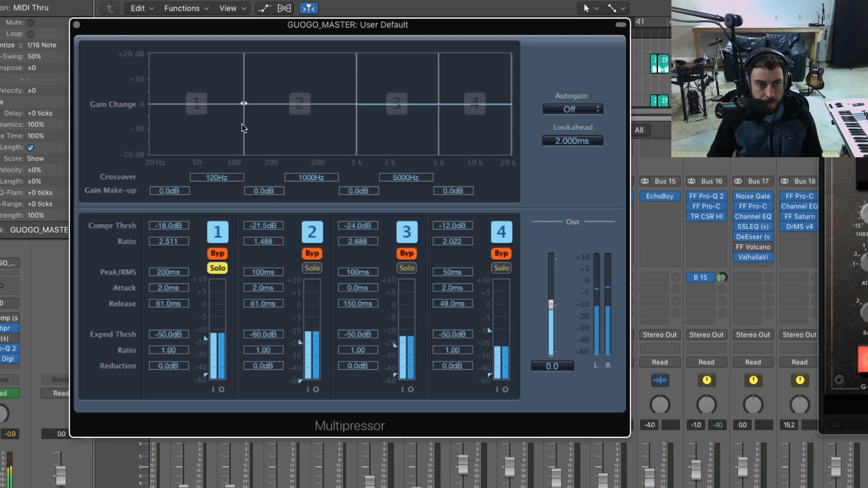
left_click_drag(206, 339, 206, 337)
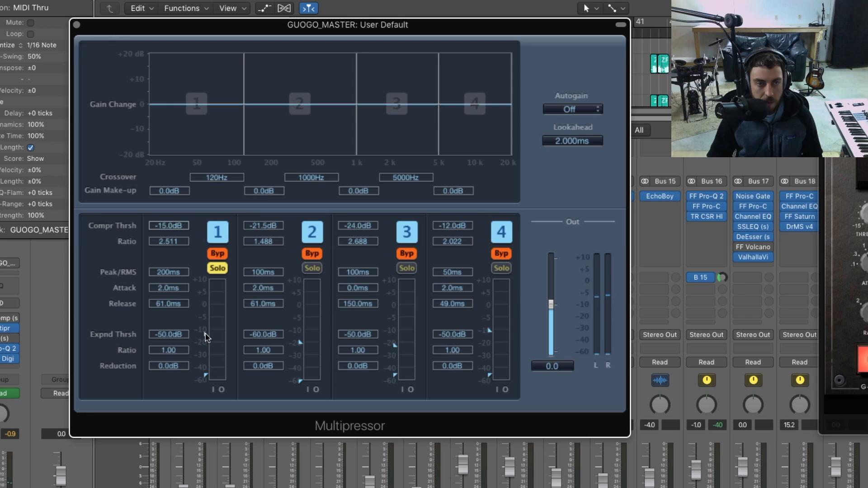
left_click_drag(206, 308, 206, 304)
left_click(218, 269)
left_click(218, 254)
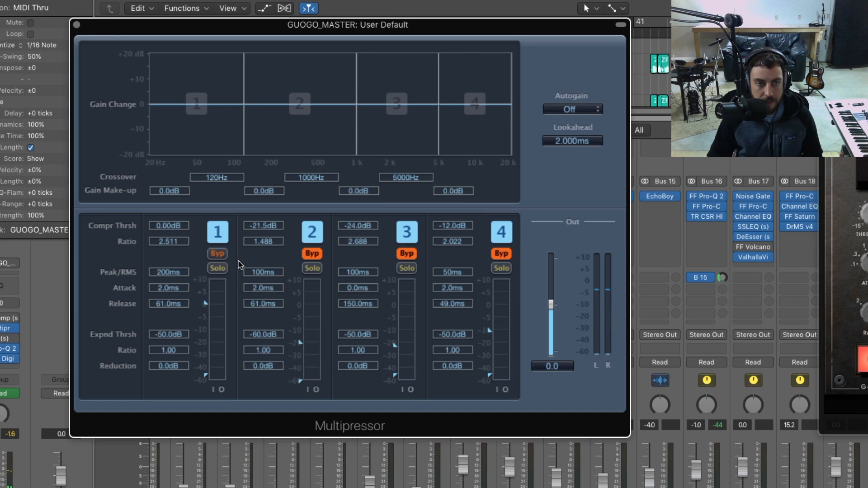
- Lower band 1's compression threshold to -18 dB while the song plays
key("space")
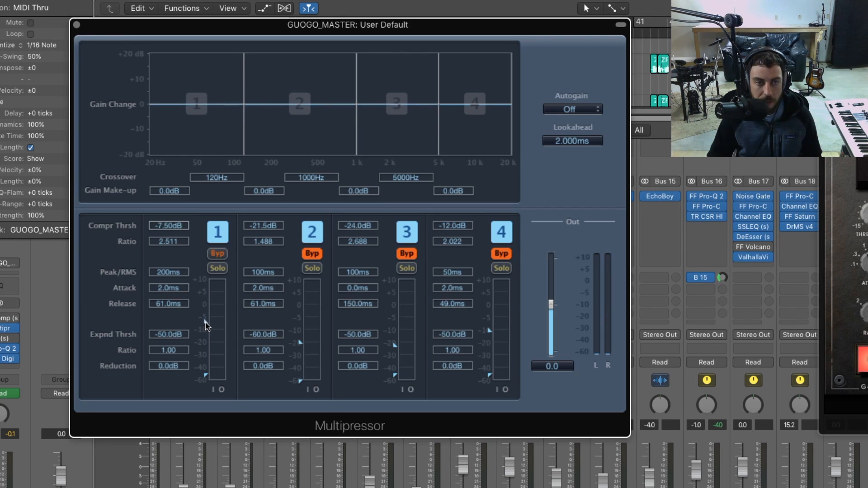
left_click_drag(205, 321, 205, 321)
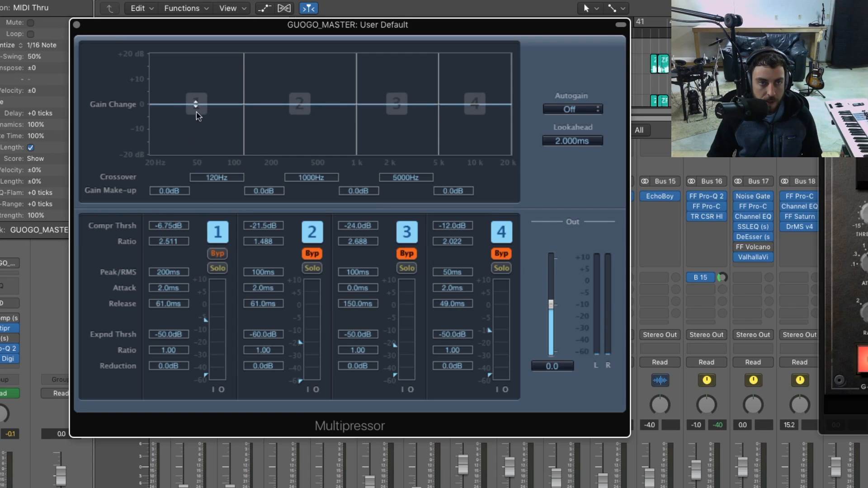
key("space")
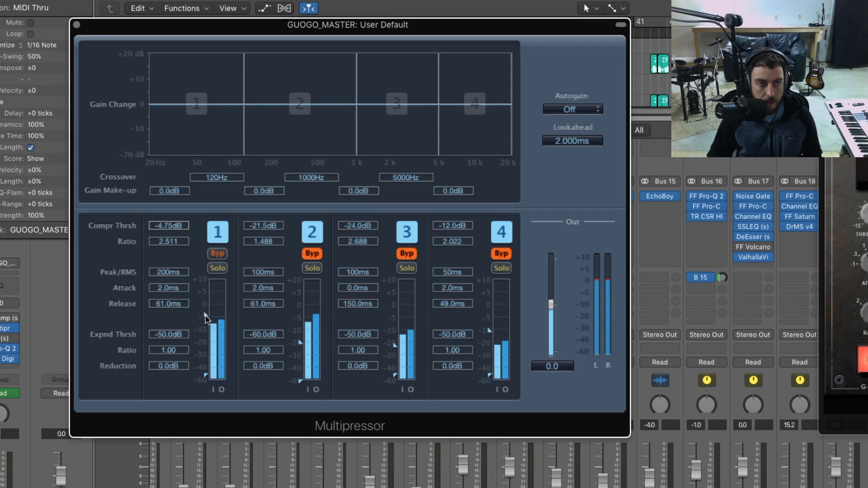
left_click_drag(206, 322, 208, 342)
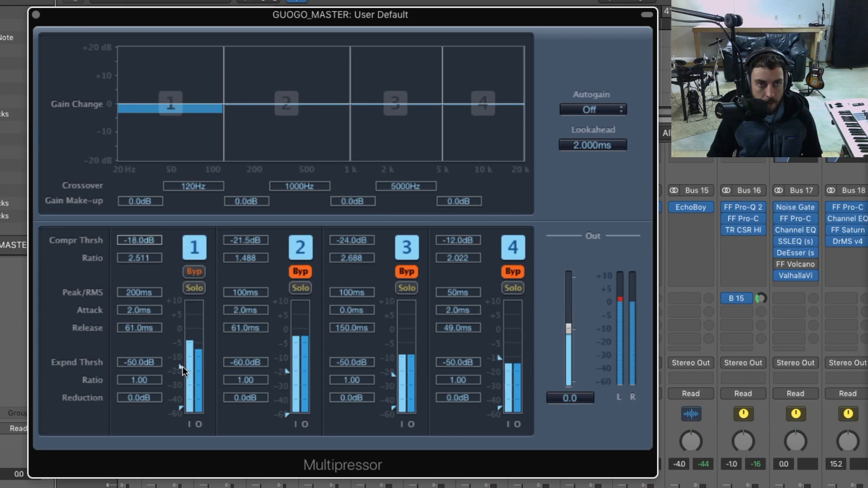
- Solo band 1 and toggle its bypass during playback to compare the compressed and uncompressed low end
left_click(199, 285)
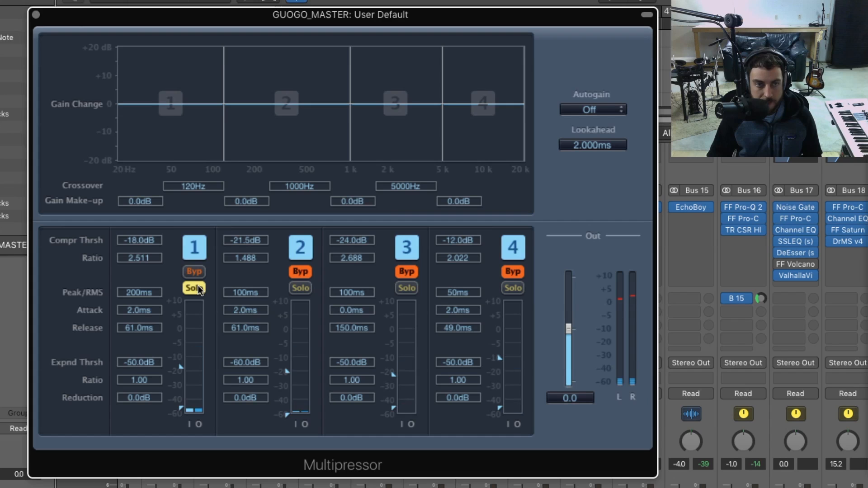
left_click(196, 270)
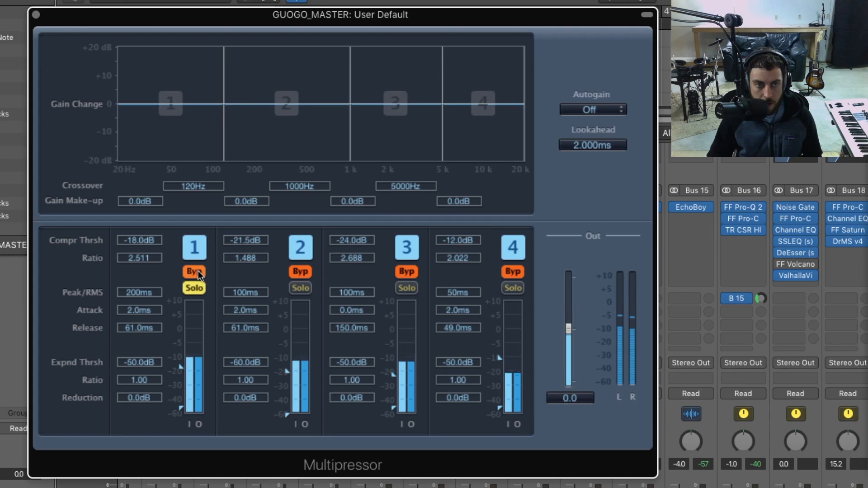
left_click(198, 270)
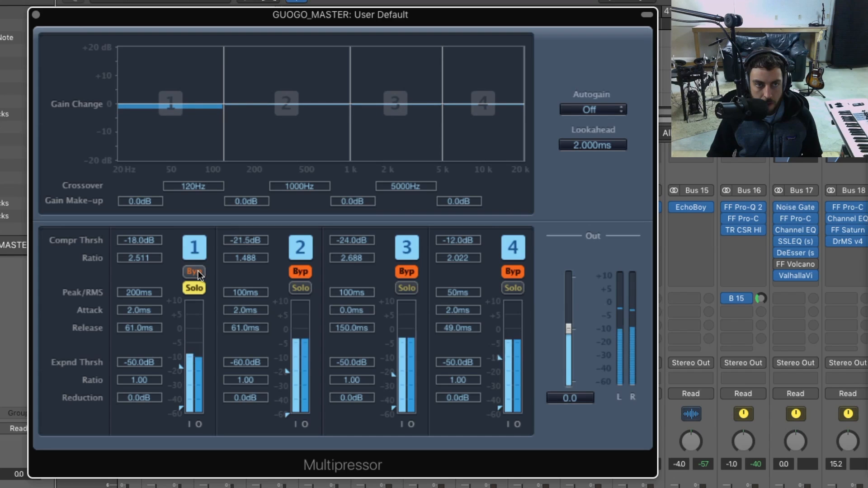
left_click(198, 270)
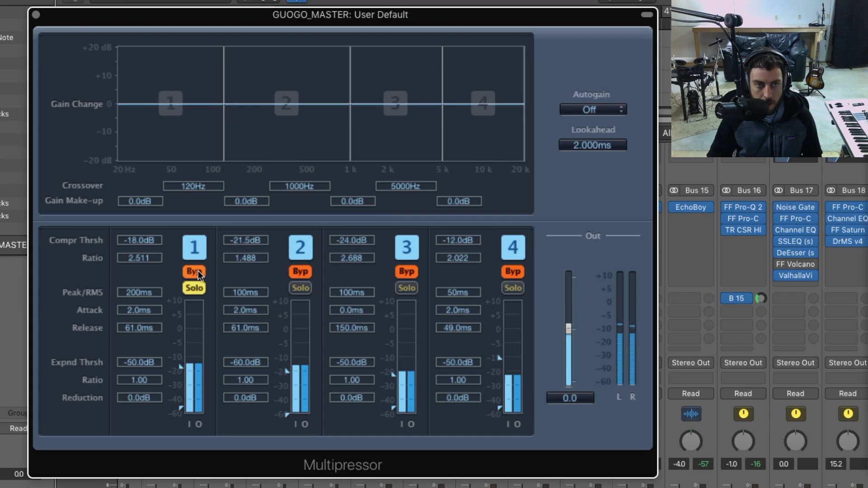
left_click(196, 286)
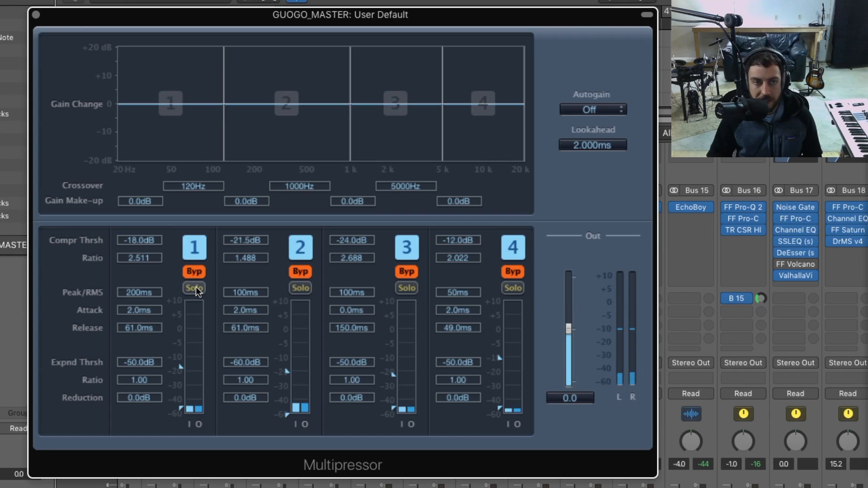
- Enable band 1's compression with a 0 ms attack and 470 ms release, then bypass it for comparison
left_click(196, 273)
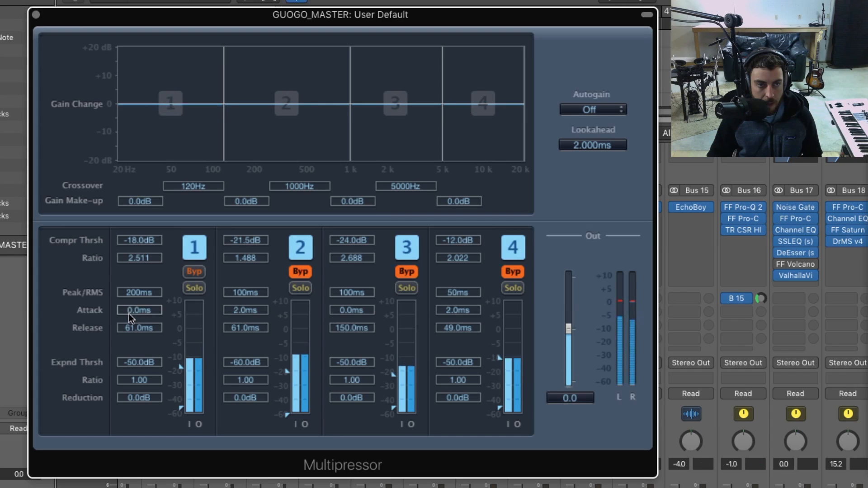
mouse_move(129, 308)
left_mouse_down()
mouse_move(130, 278)
mouse_move(129, 335)
mouse_move(131, 308)
left_mouse_up()
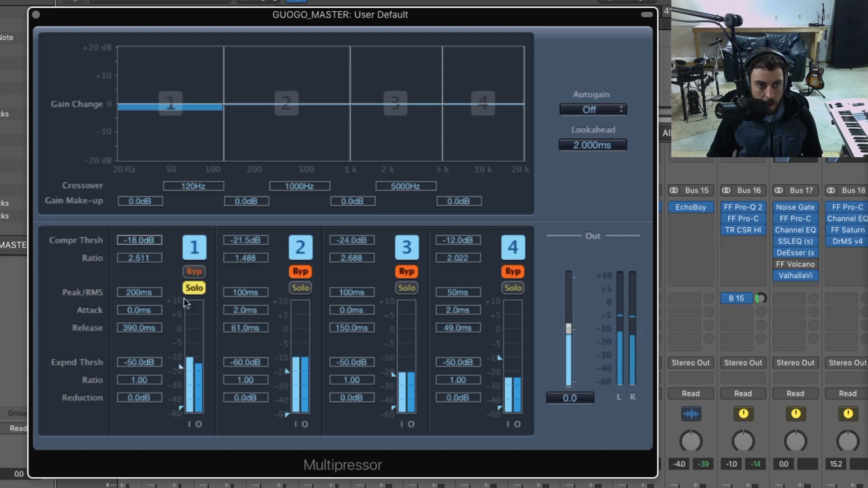
left_click(195, 289)
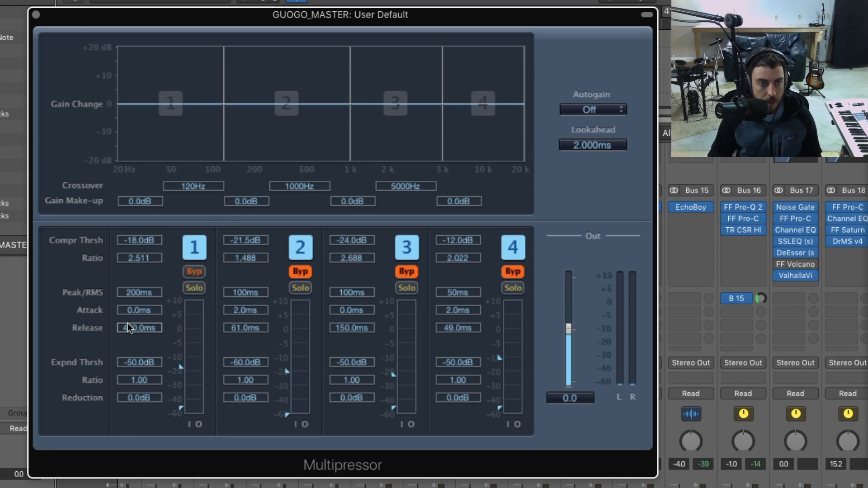
left_click(197, 270)
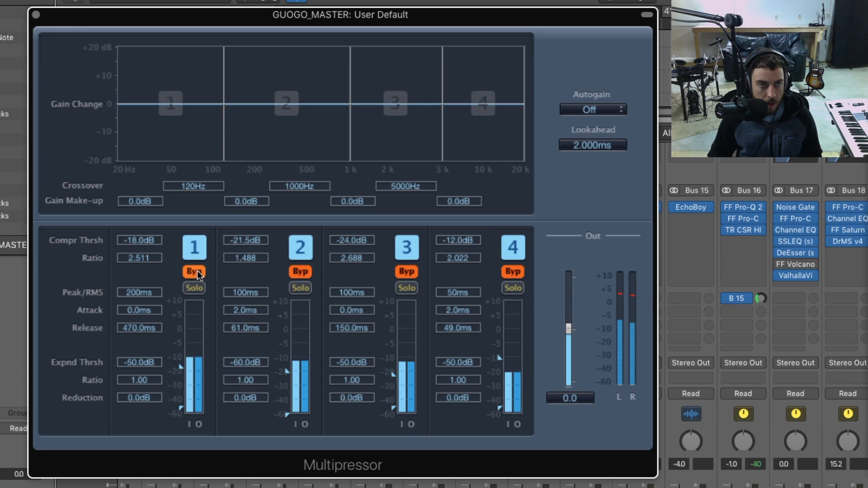
- Turn off band 1's bypass, set its compression ratio to 1.933, and stop playback
left_click(197, 270)
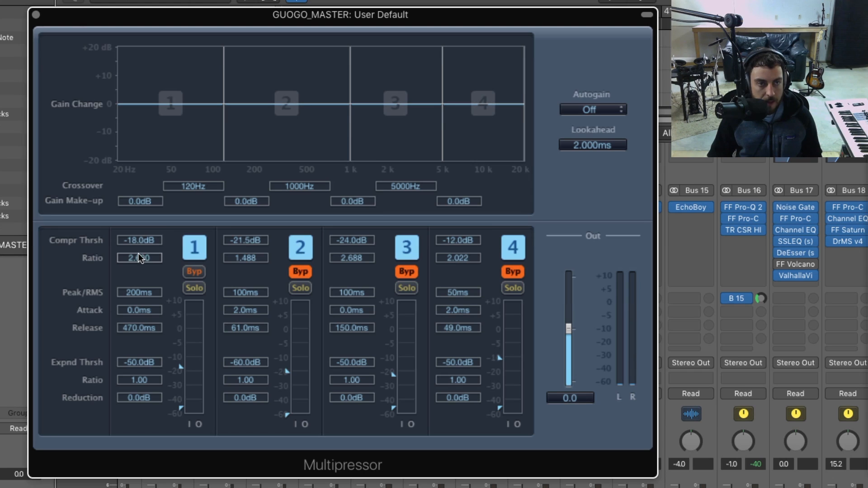
left_click_drag(136, 279, 137, 282)
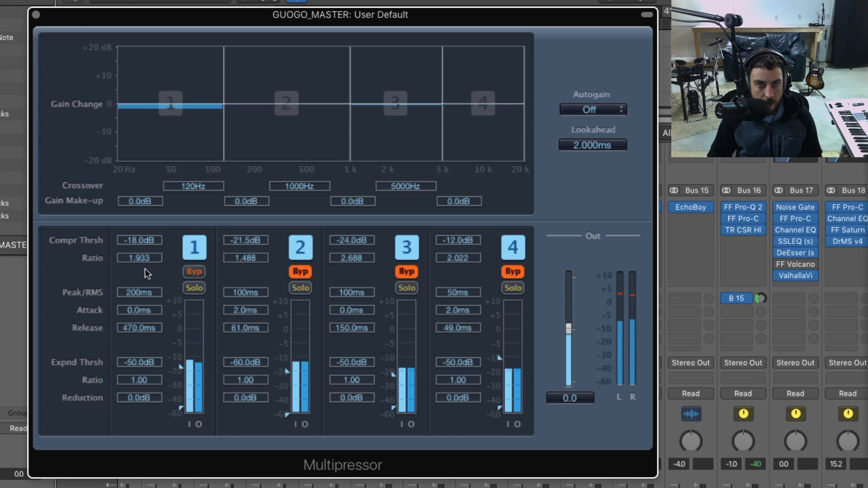
key("space")
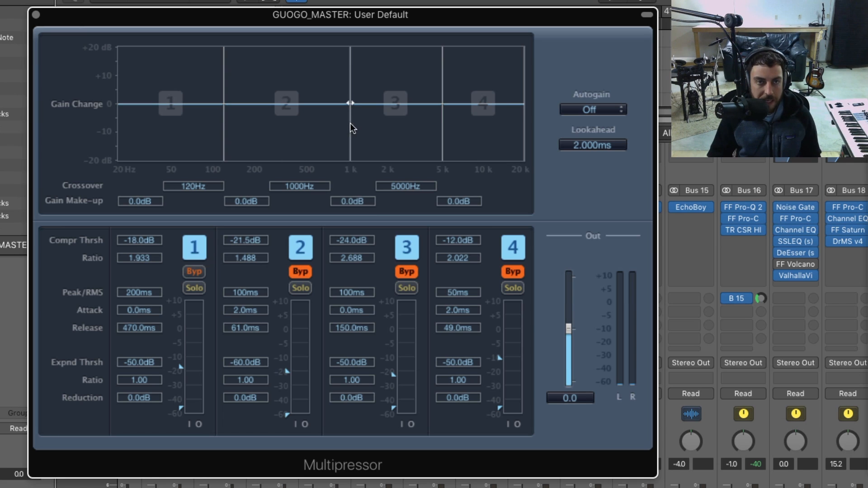
- Set the crossover between bands 2 and 3 to 1200 Hz
left_click_drag(351, 127, 319, 122)
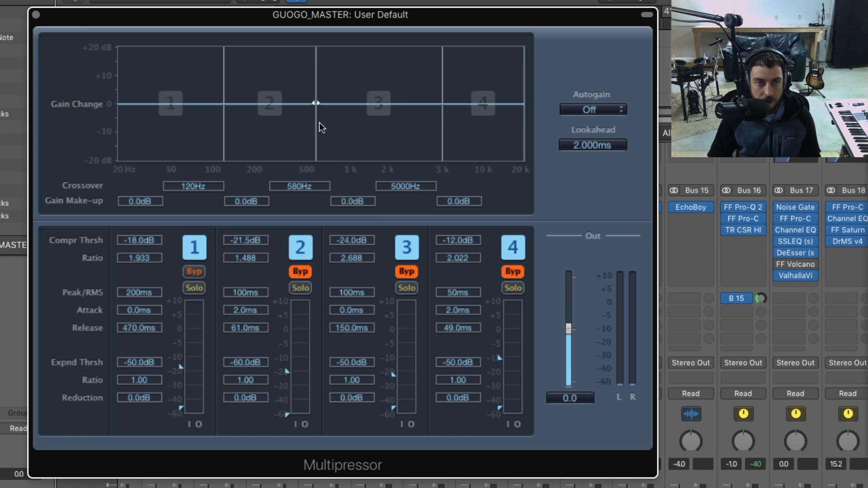
left_click_drag(319, 123, 354, 116)
mouse_move(442, 129)
left_mouse_down()
mouse_move(429, 129)
mouse_move(442, 129)
left_mouse_up()
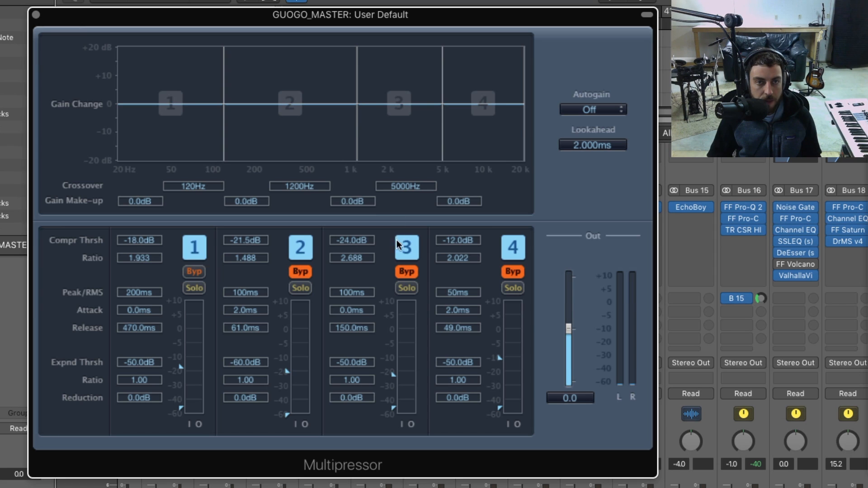
- Solo band 3, turn off its bypass, and set its compression threshold to -25.5 dB during playback
left_click(412, 288)
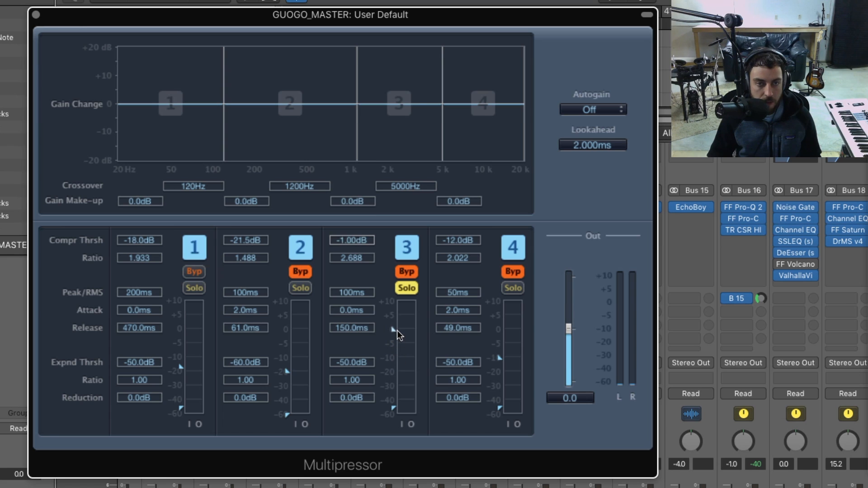
mouse_move(397, 330)
left_mouse_down()
mouse_move(392, 324)
mouse_move(396, 393)
left_mouse_up()
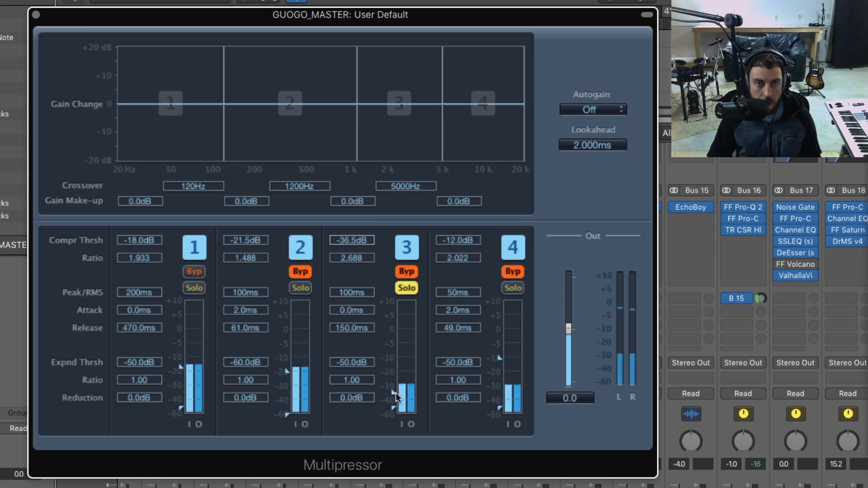
left_click(407, 272)
mouse_move(394, 392)
left_mouse_down()
mouse_move(396, 375)
mouse_move(393, 392)
left_mouse_up()
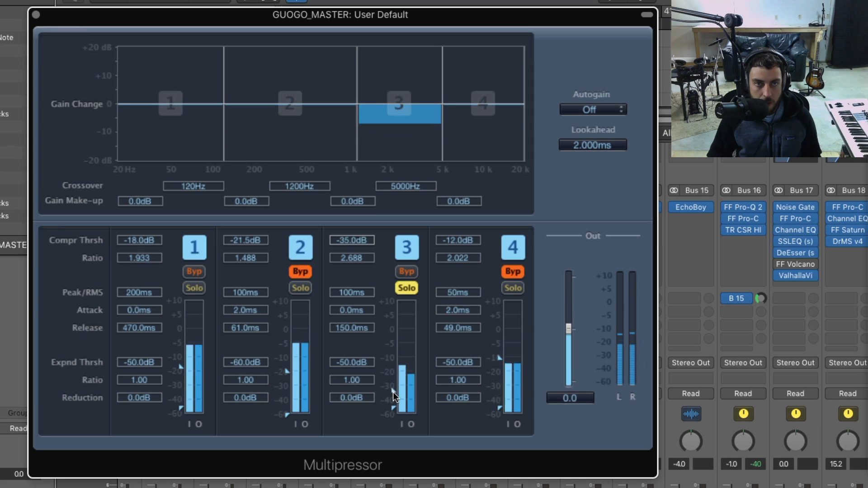
left_click_drag(392, 392, 394, 375)
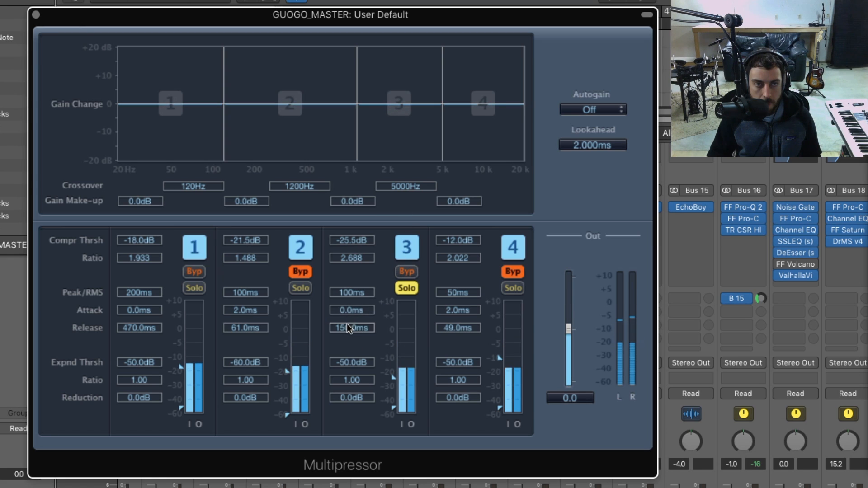
- Refine band 3 to 170 ms attack, 750 ms release, 3.675 ratio and -28.5 dB threshold, comparing against bypass
left_click_drag(341, 311, 346, 259)
mouse_move(342, 327)
left_mouse_down()
mouse_move(343, 288)
mouse_move(340, 327)
left_mouse_up()
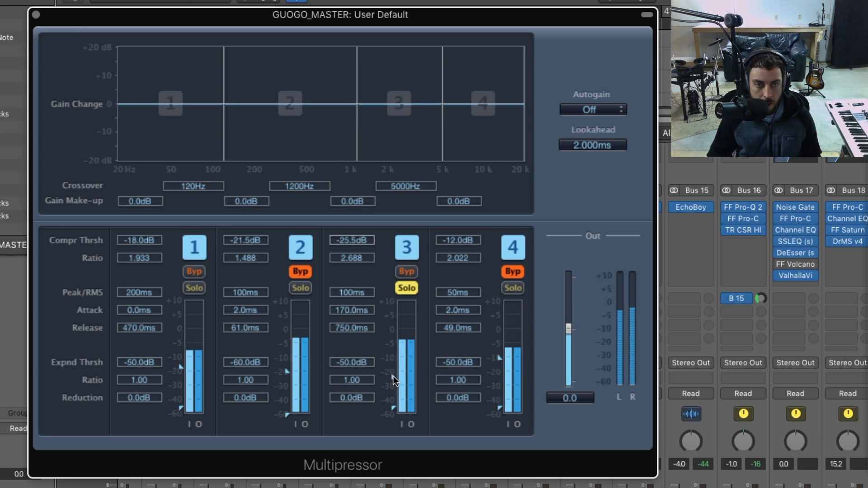
left_click(409, 273)
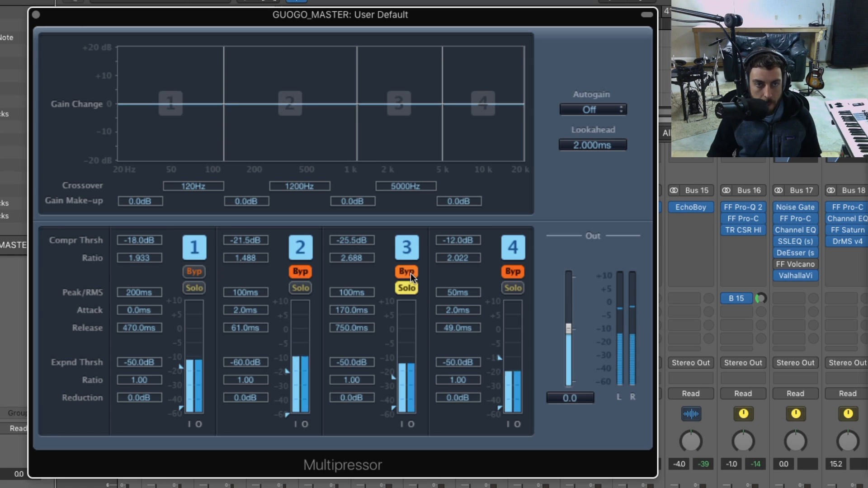
left_click(411, 273)
left_click_drag(340, 259, 343, 249)
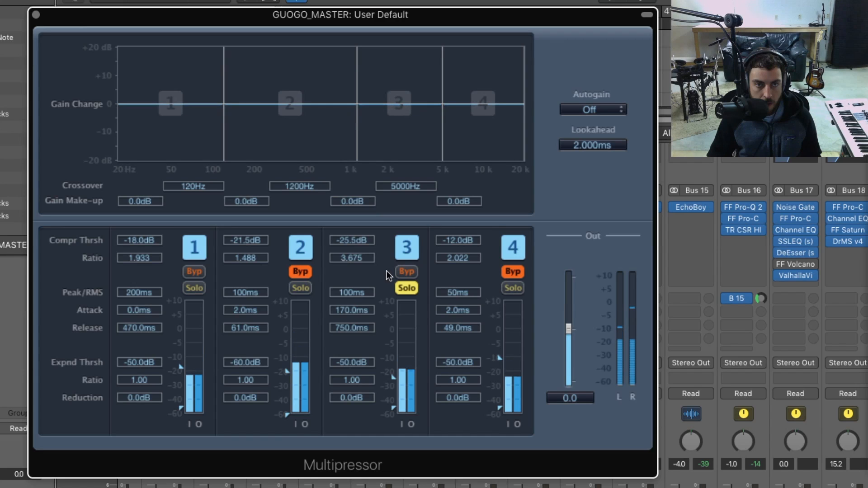
left_click_drag(395, 379, 395, 382)
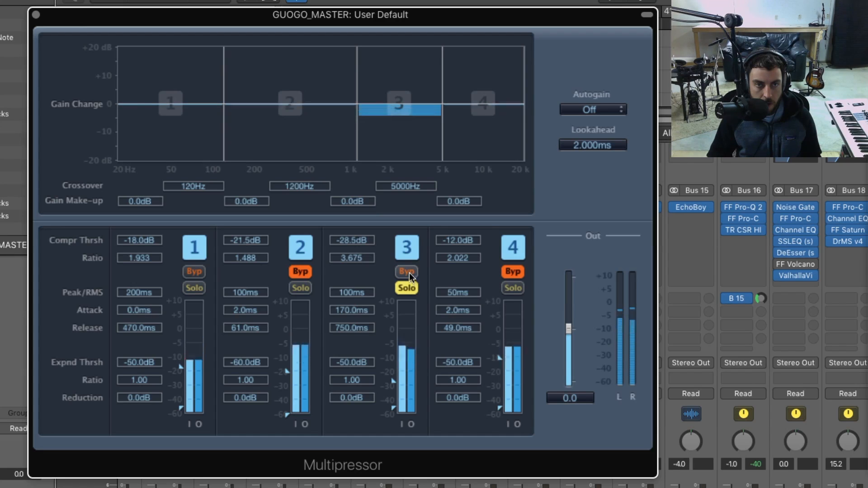
- Unsolo band 3 and toggle its bypass during playback to compare its compression within the full mix
key("space")
left_click(406, 286)
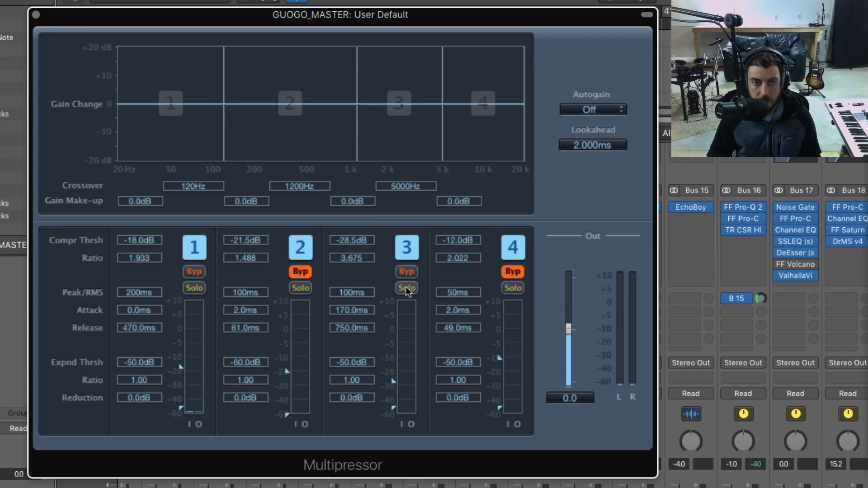
key("space")
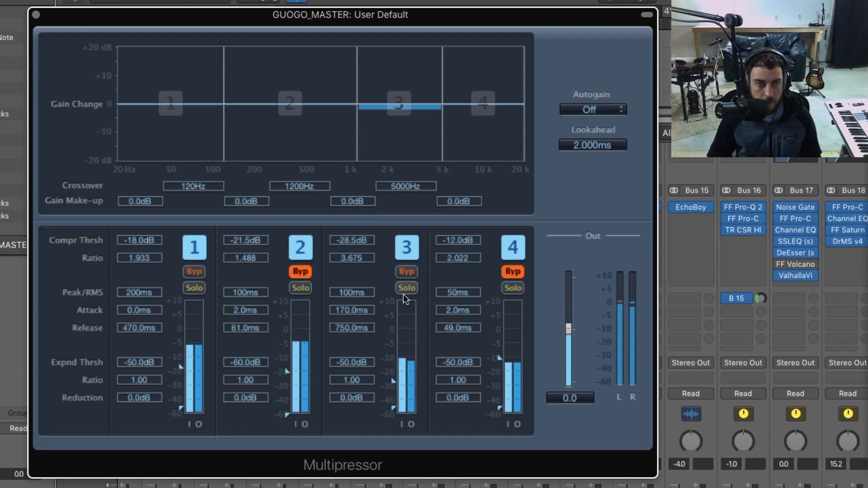
left_click(411, 272)
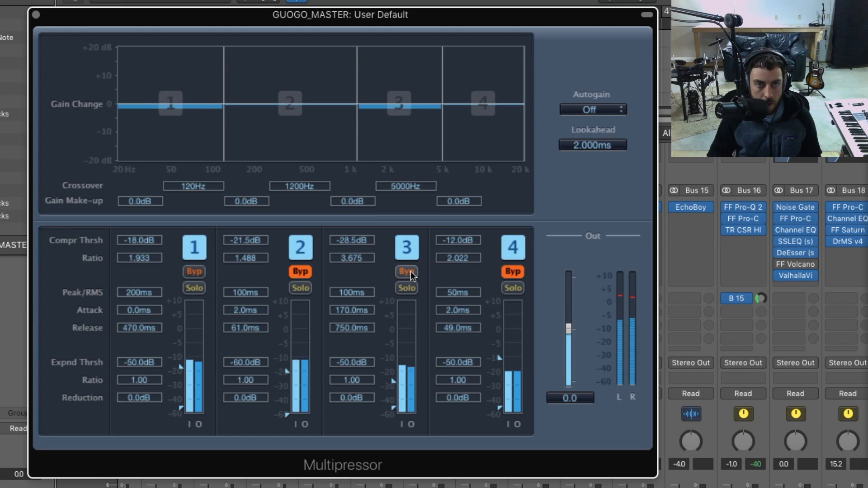
left_click(411, 272)
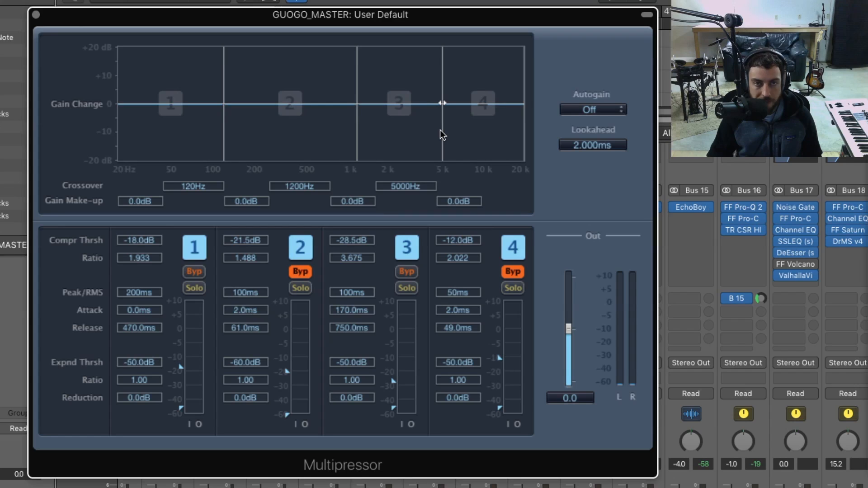
- Solo band 4 and enable its compression with a -33 dB threshold, 10 ms attack and 500 ms release
mouse_move(499, 357)
left_mouse_down()
mouse_move(499, 306)
mouse_move(499, 390)
left_mouse_up()
left_click(509, 273)
left_click(513, 289)
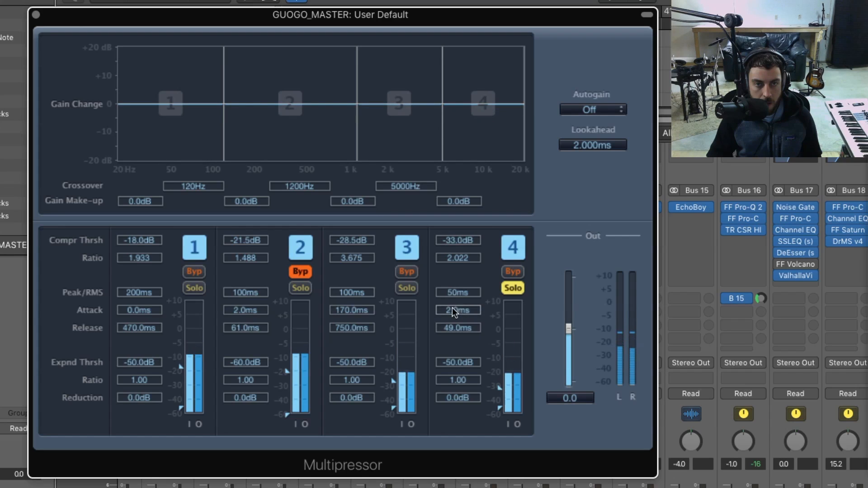
left_click_drag(450, 309, 450, 297)
left_click_drag(449, 328, 450, 297)
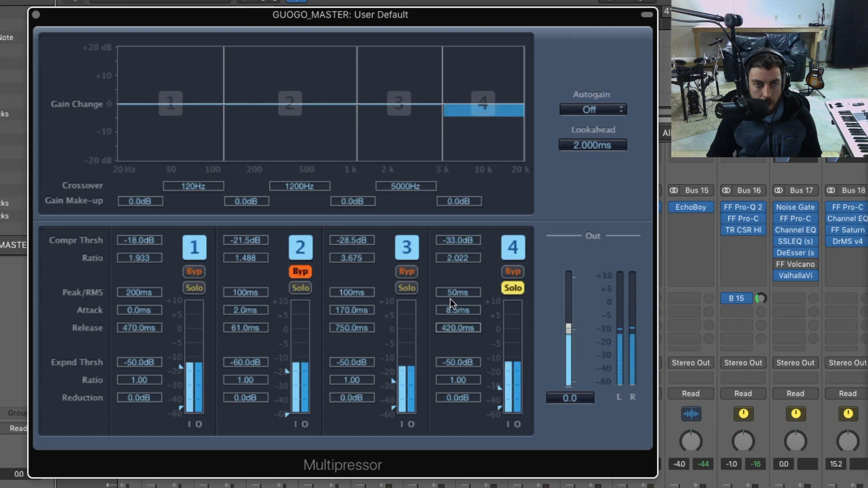
left_click_drag(449, 330, 451, 311)
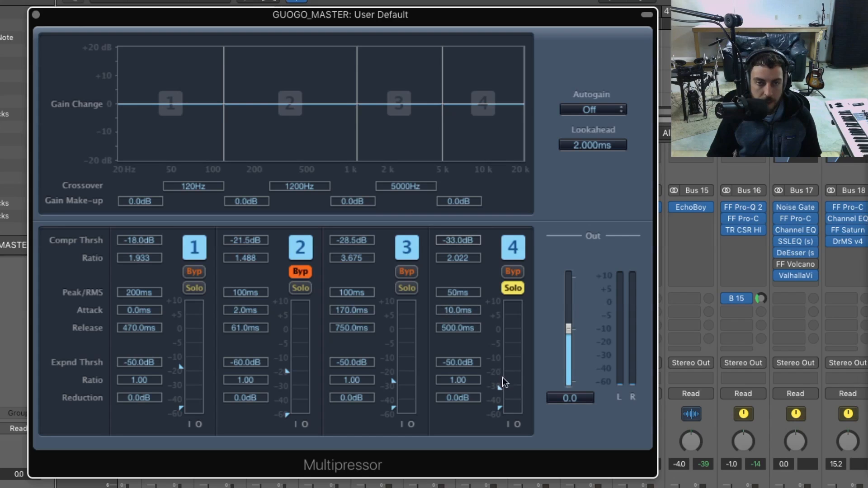
- Refine band 4 to a -23 dB threshold, 3.5 ms attack and 630 ms release, checking it against bypass during playback
key("space")
left_click_drag(498, 390, 498, 381)
mouse_move(451, 322)
left_mouse_down()
mouse_move(450, 311)
mouse_move(448, 331)
left_mouse_up()
left_click_drag(498, 378, 497, 374)
left_click(513, 272)
left_click(514, 272)
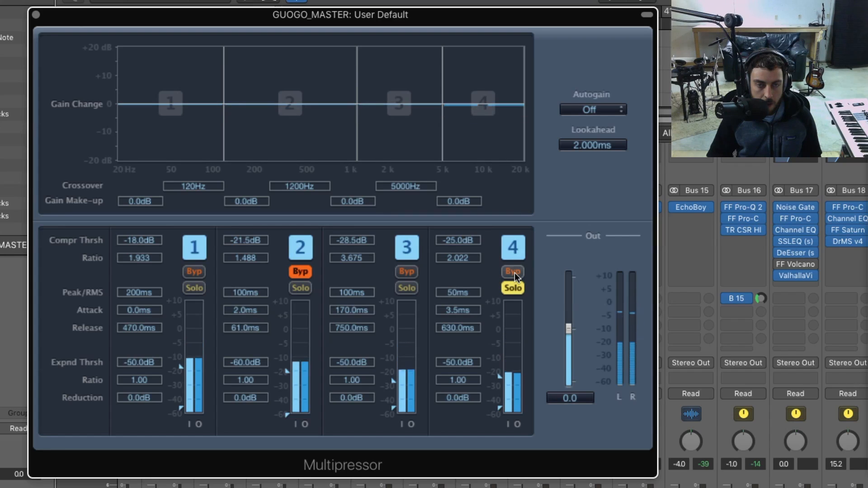
left_click_drag(499, 376, 499, 374)
key("space")
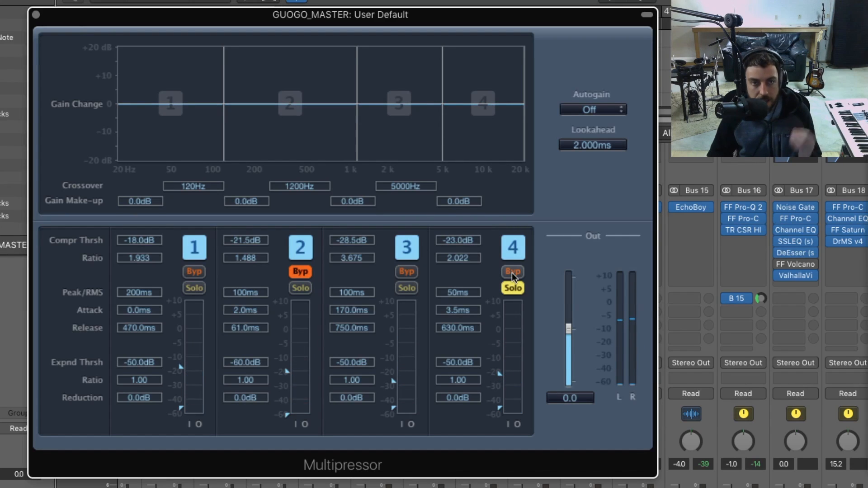
- Unsolo band 4 and toggle the bypass of bands 4 and 3 to compare them within the full mix
left_click(513, 286)
key("space")
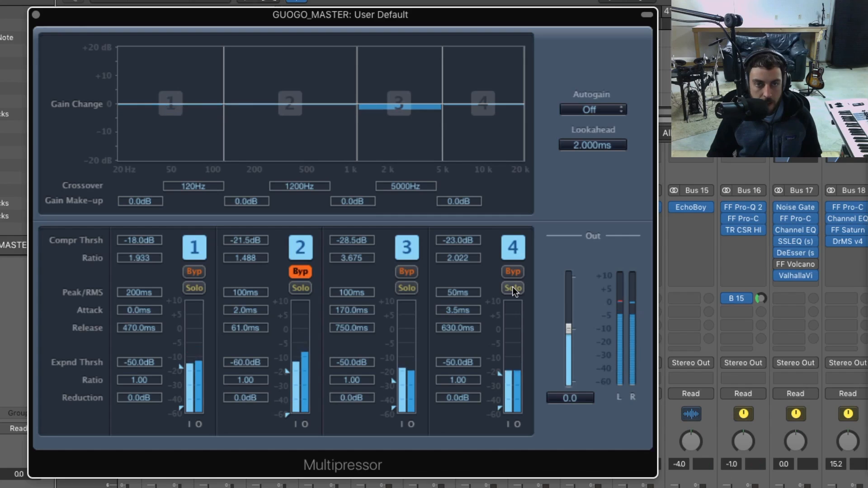
left_click(513, 272)
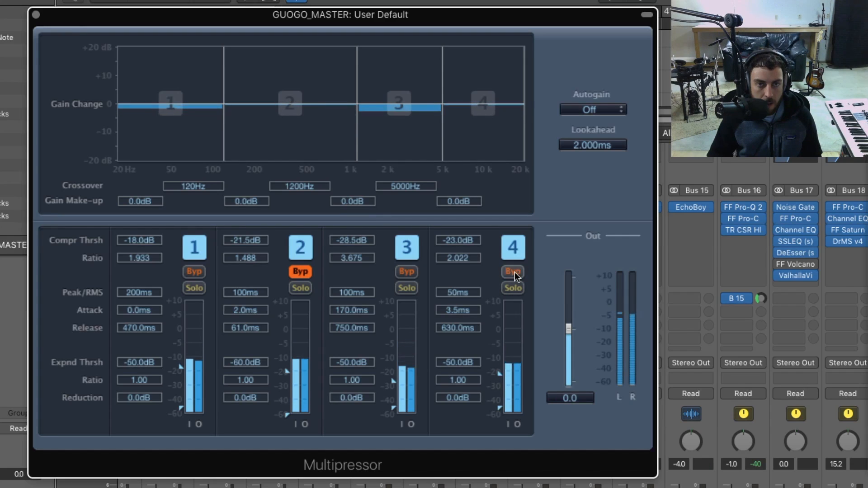
left_click(514, 272)
left_click(409, 271)
left_click(410, 272)
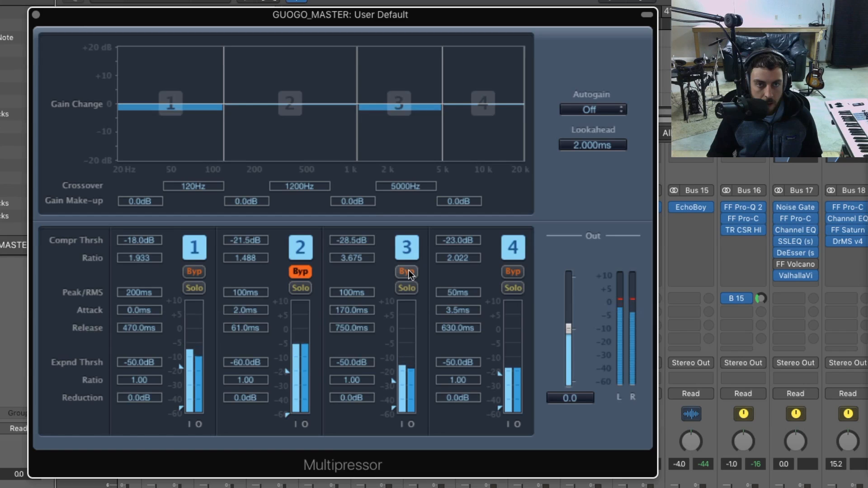
left_click(514, 271)
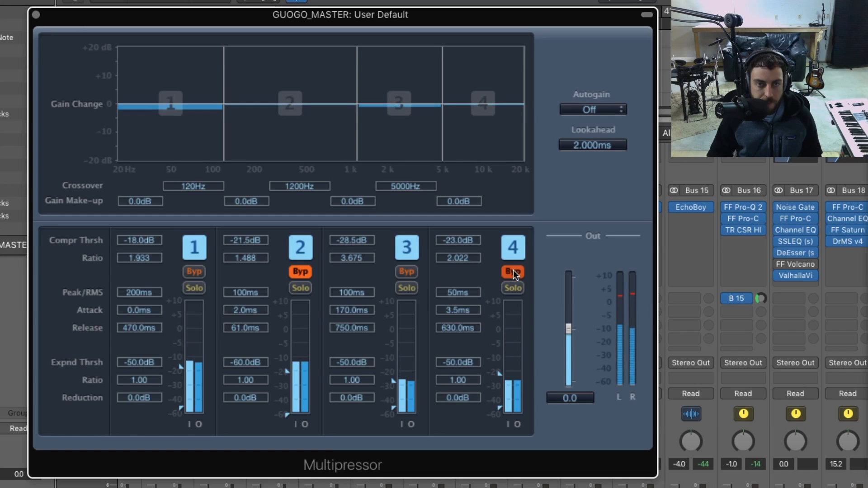
left_click(513, 272)
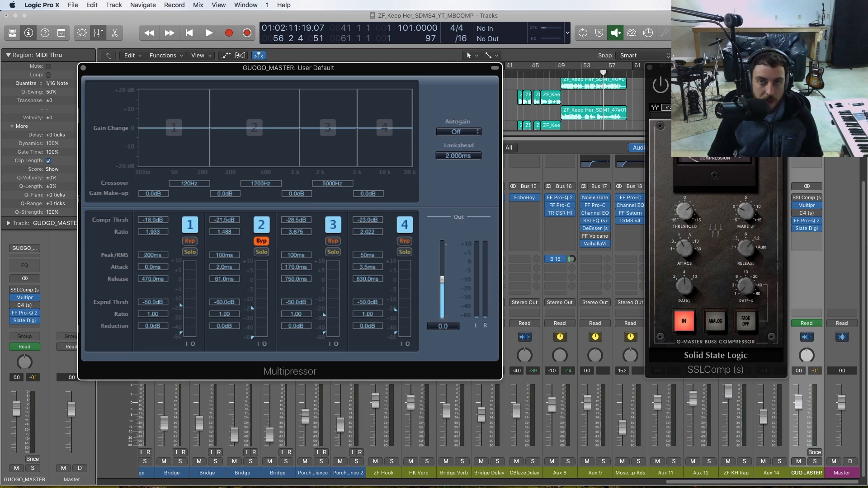
left_click(716, 68)
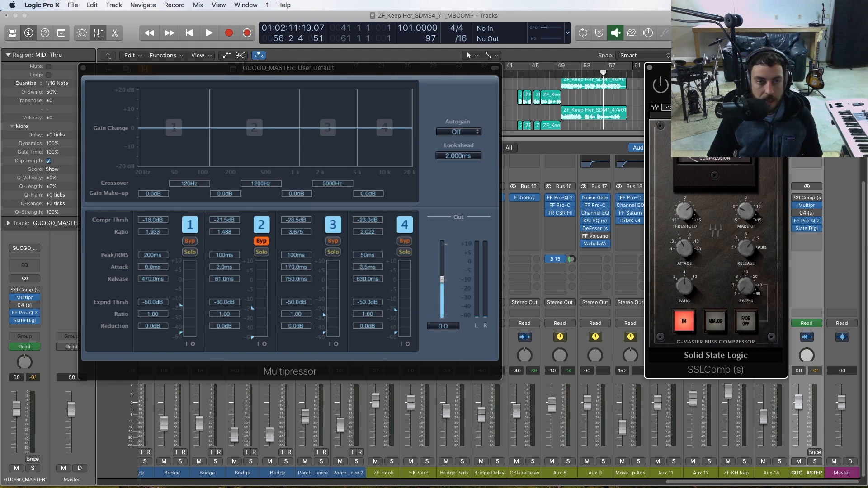
left_click(459, 68)
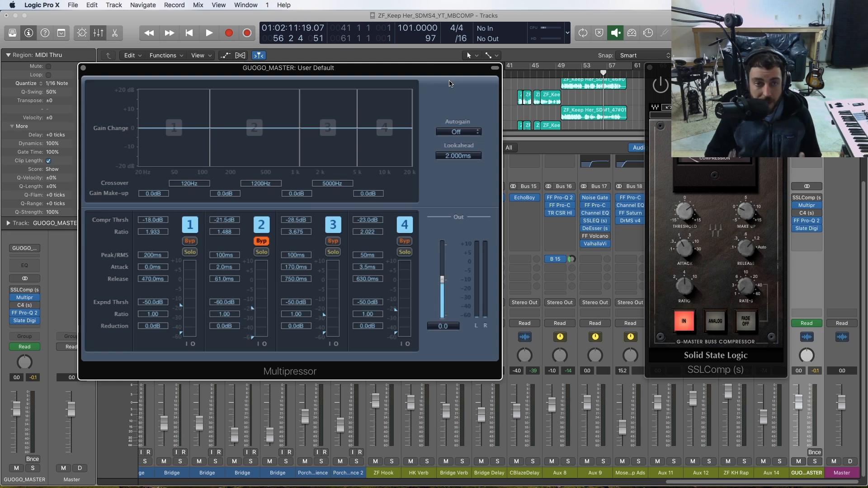
- Open the C4 multiband plug-in on the GUOGO_MASTER channel, move its window clear of the channel strip, and turn it on
left_click(24, 305)
left_click_drag(130, 57, 443, 125)
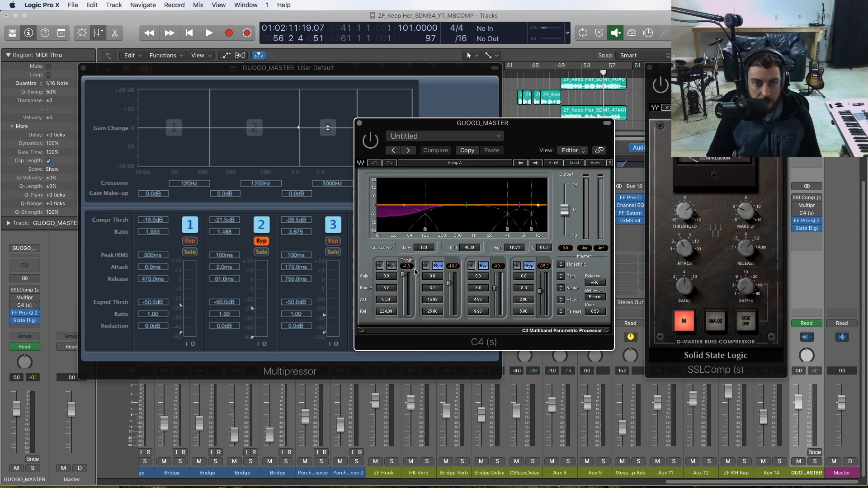
left_click(371, 148)
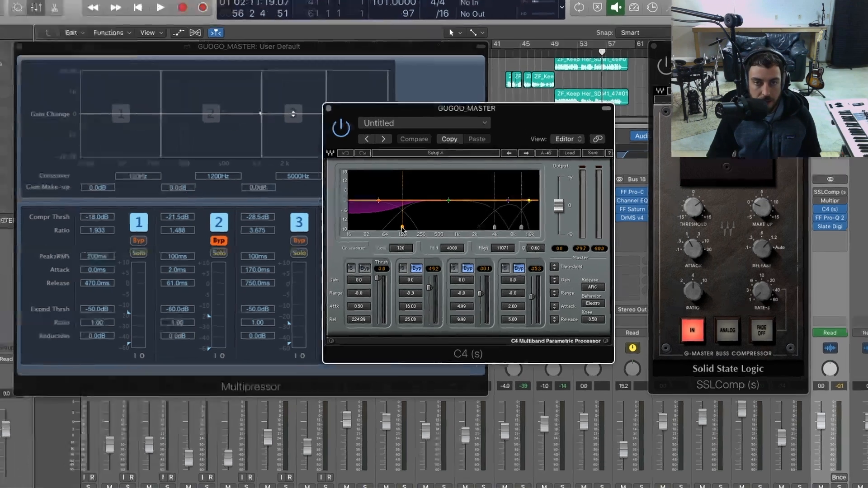
- Play the song, solo the C4's low band, and toggle its bypass to compare the low end before unsoloing it
key("space")
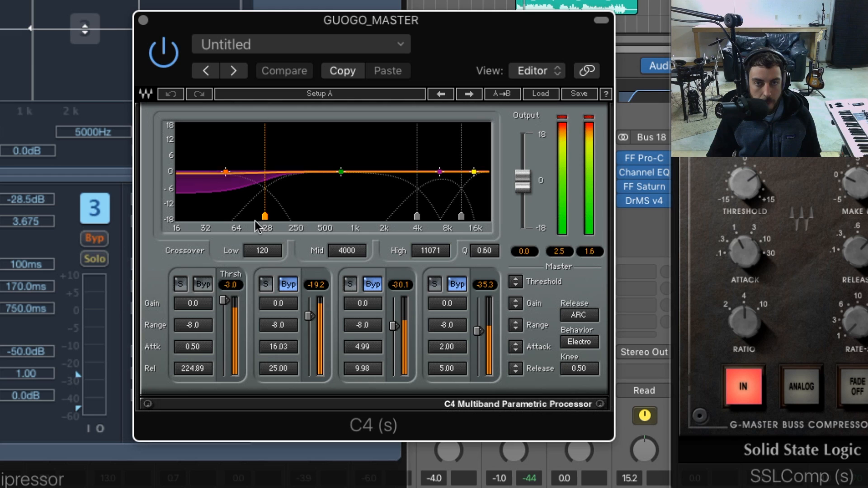
left_click(180, 285)
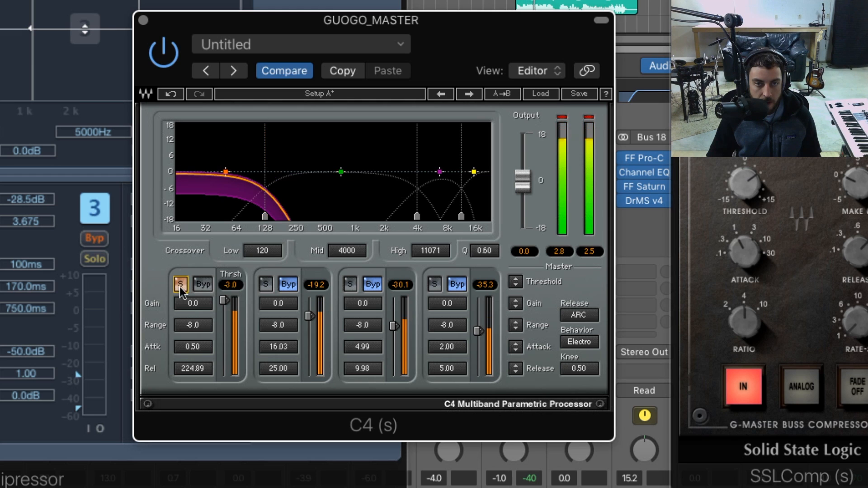
left_click(204, 285)
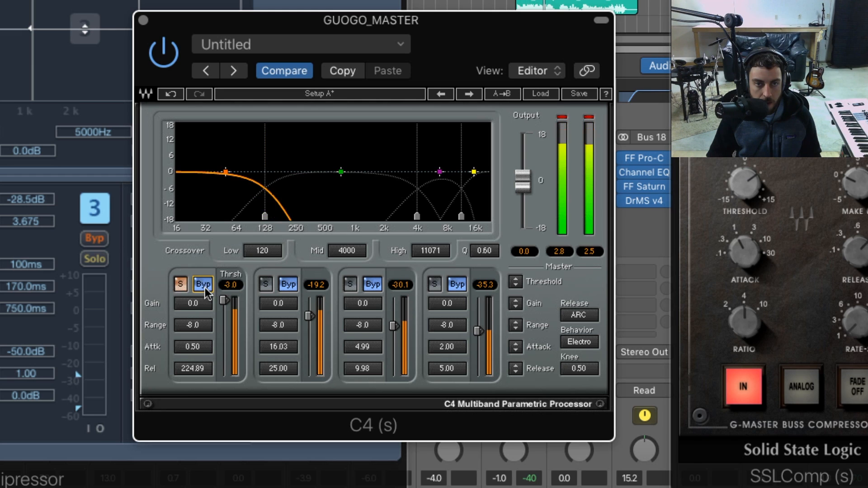
left_click(204, 285)
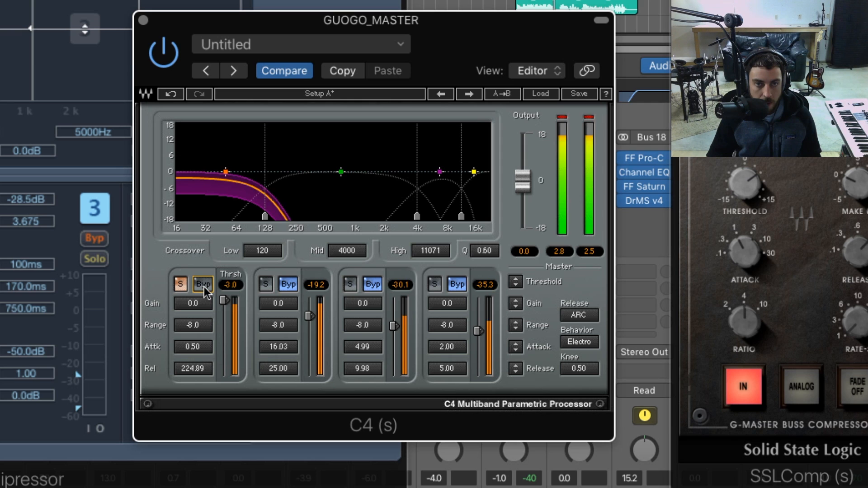
left_click(180, 285)
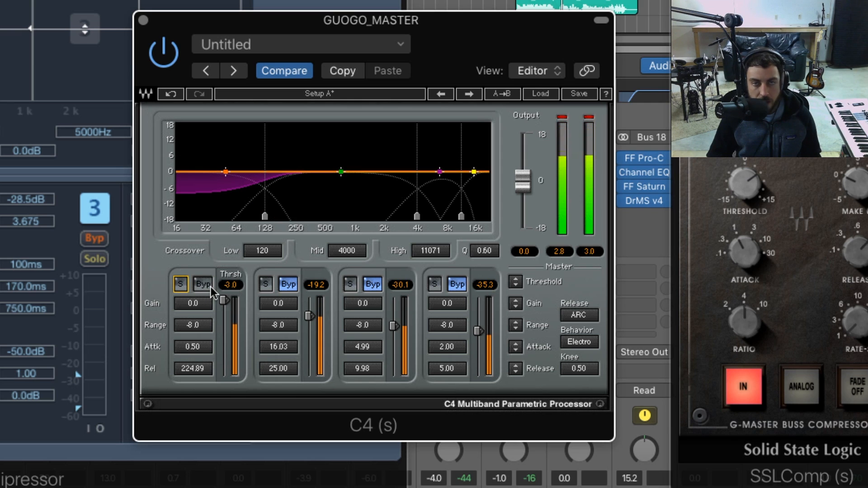
- Stop playback, close the C4 window, and bypass the C4 on the GUOGO_MASTER channel
key("space")
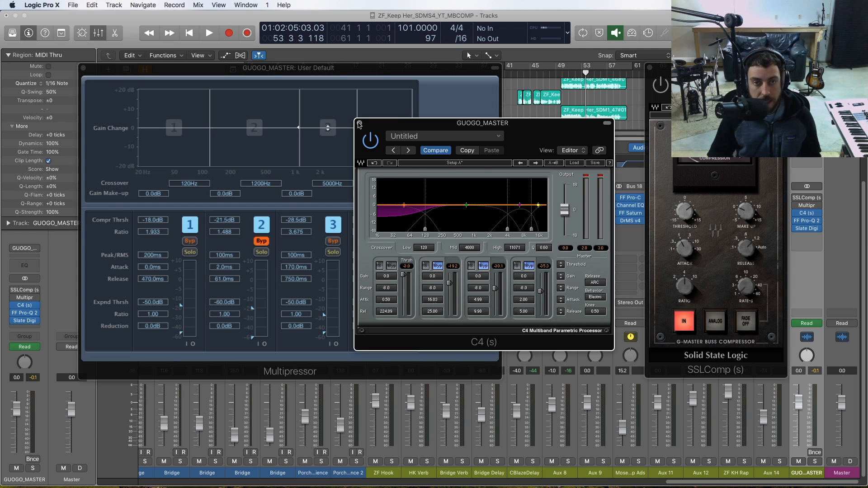
left_click(359, 123)
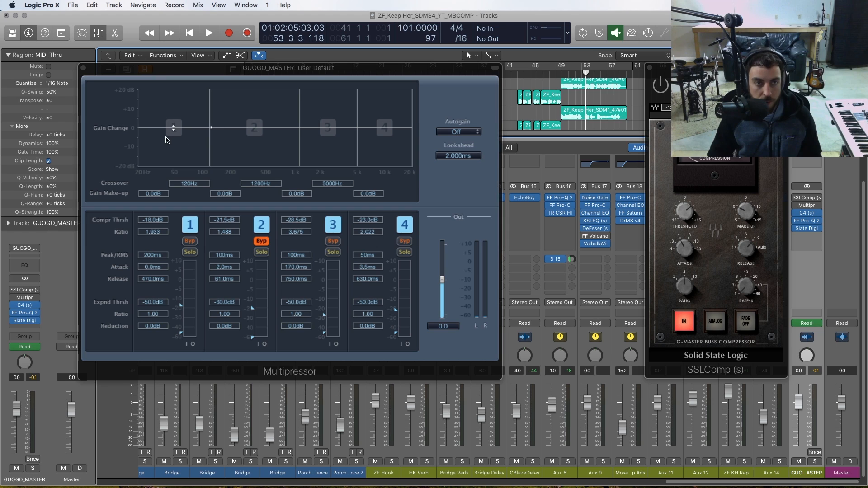
left_click(14, 306)
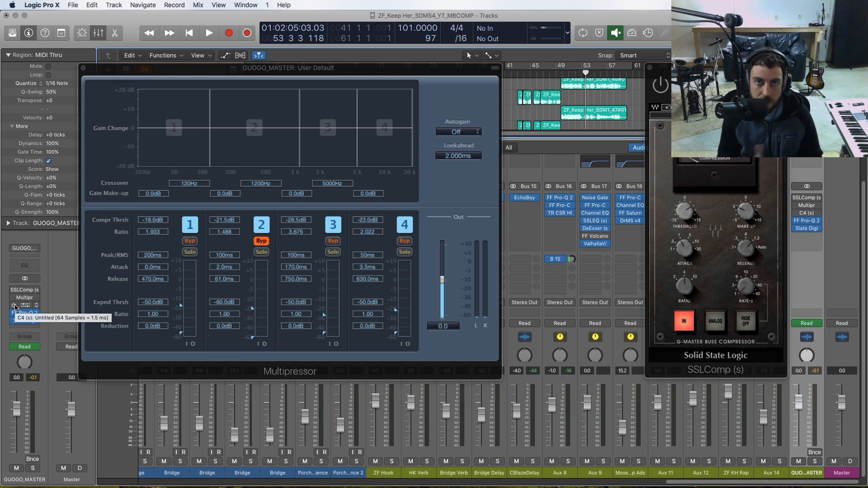